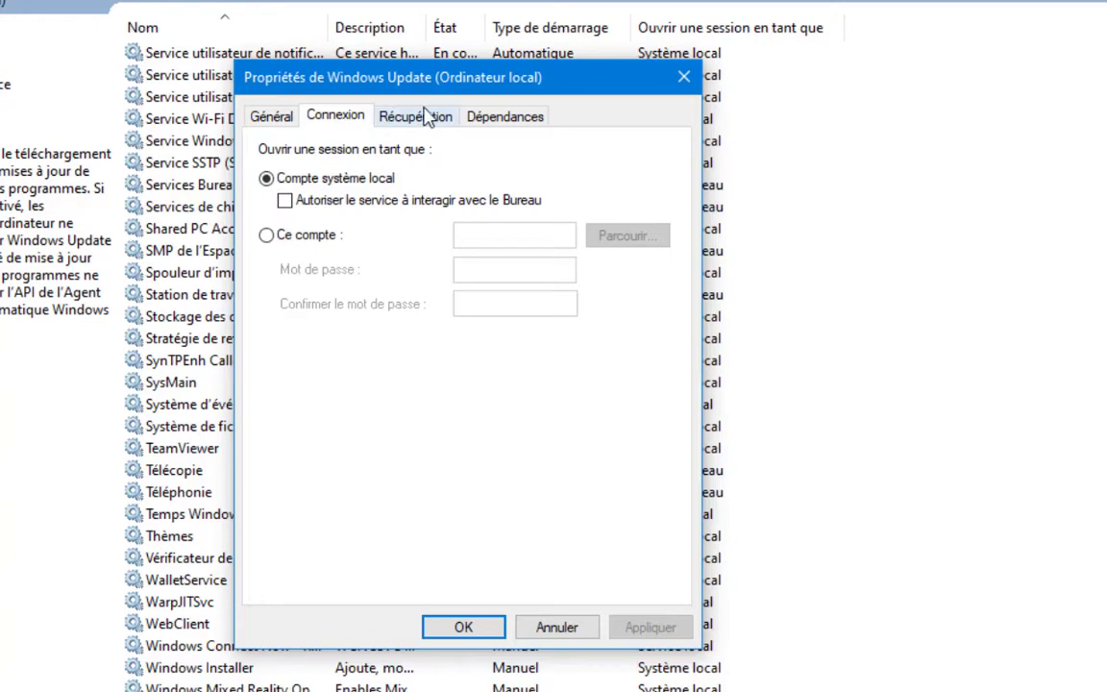
- Review the Récupération and Dépendances pages of the Windows Update service properties, and return to the Général page
{"action": "left_click", "coordinate": [389, 110]}
{"action": "left_click", "coordinate": [481, 114]}
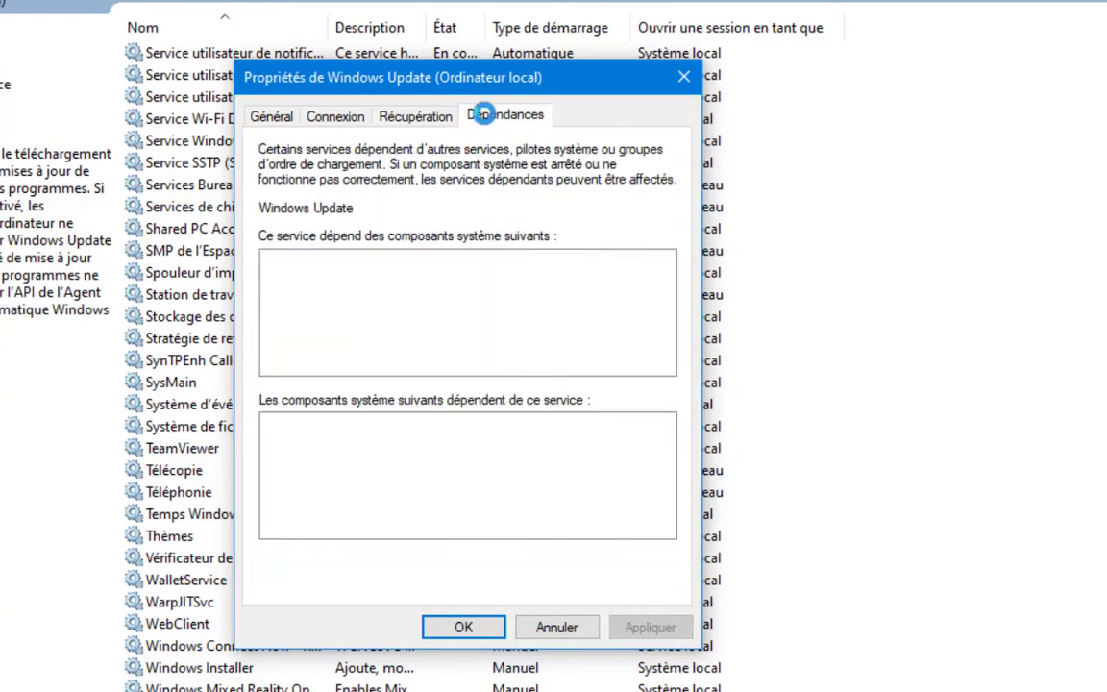
{"action": "left_click", "coordinate": [274, 118]}
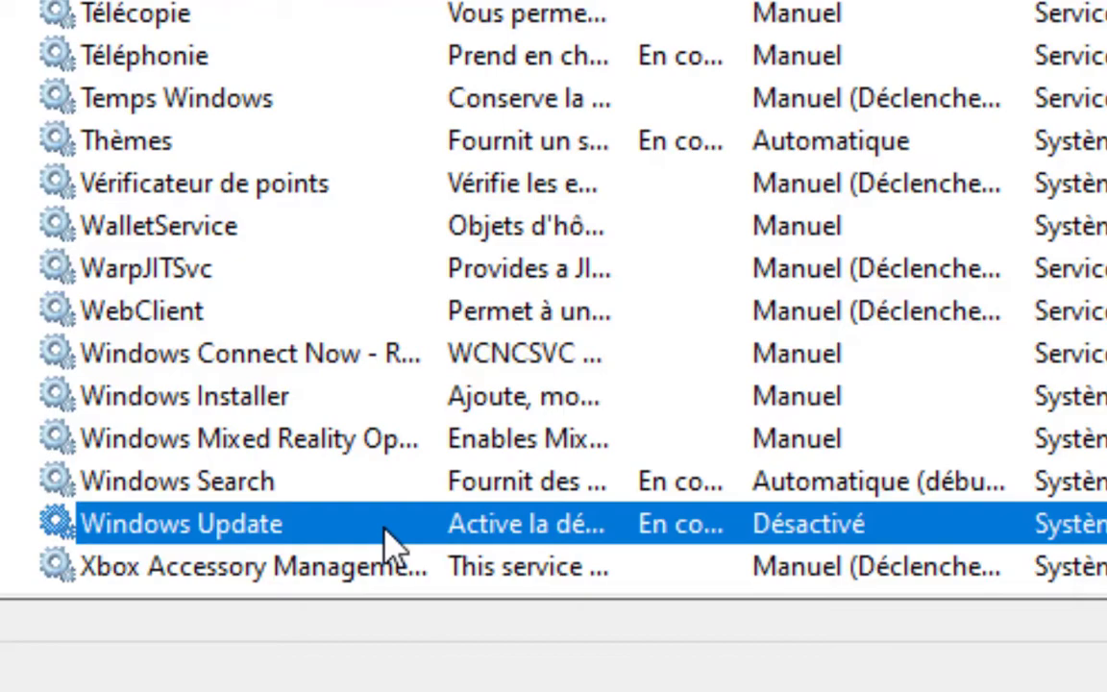
- Open the Windows Update service properties, select Désactivé as the startup type and confirm the dialog
{"action": "double_click", "coordinate": [383, 526]}
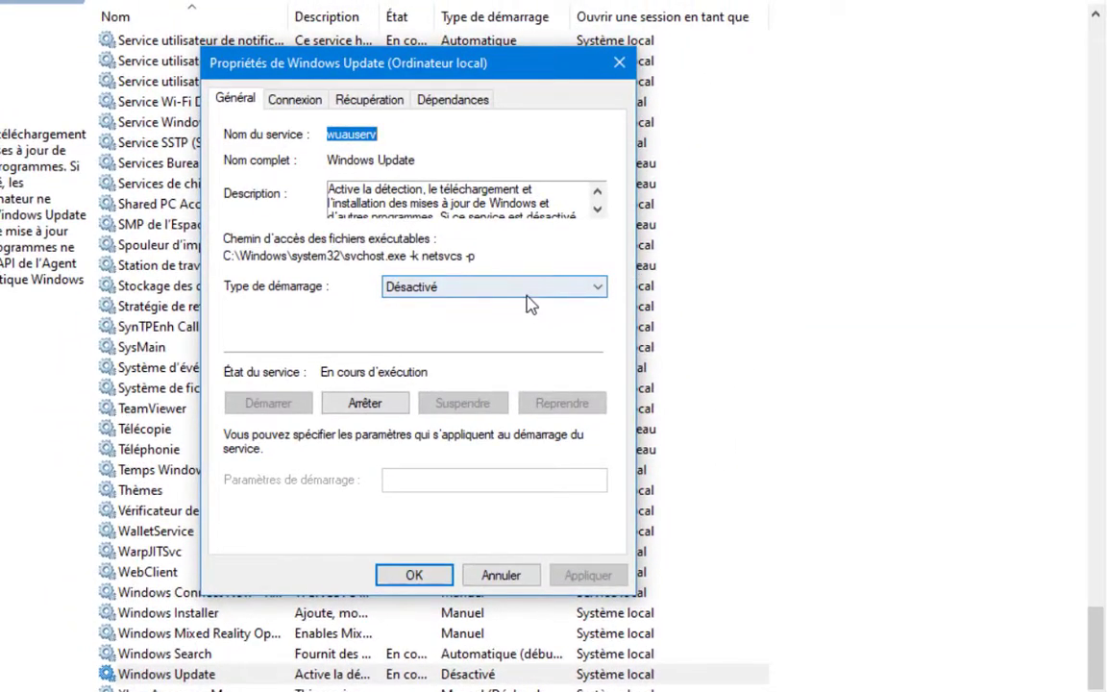
{"action": "left_click", "coordinate": [526, 291]}
{"action": "left_click", "coordinate": [538, 348]}
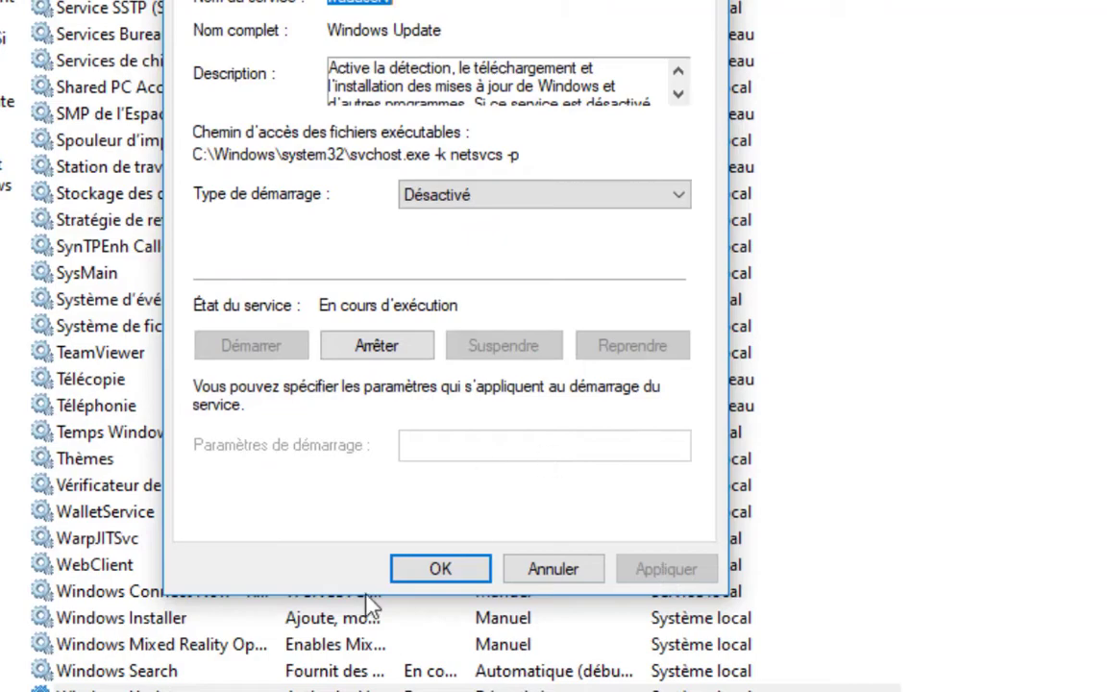
{"action": "left_click", "coordinate": [438, 569]}
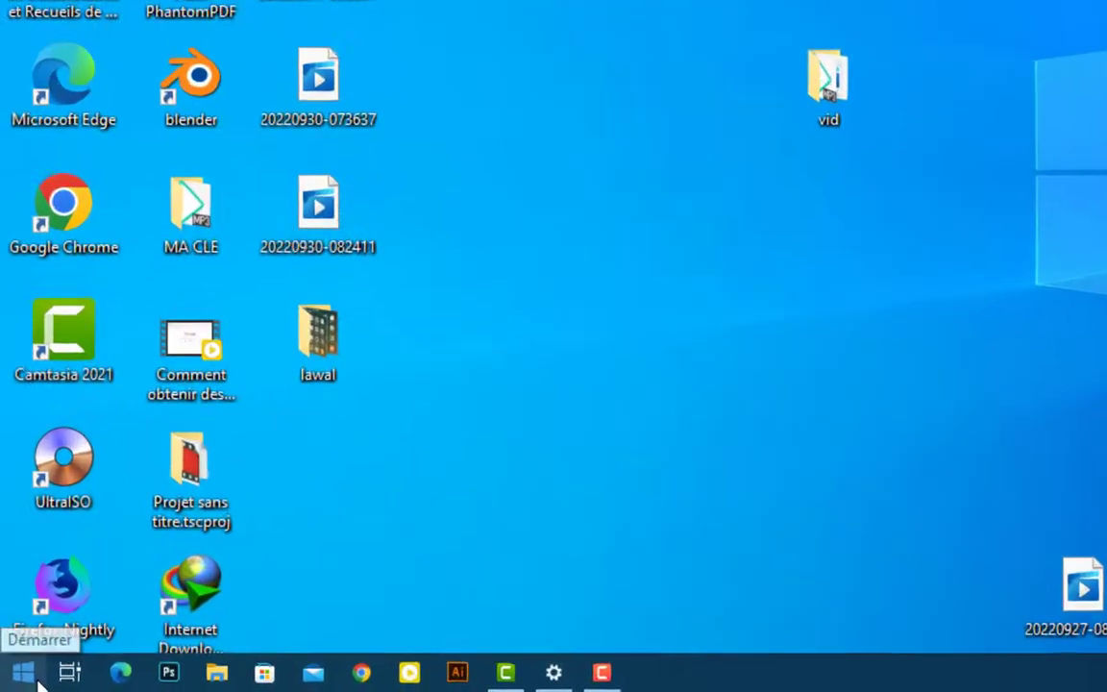
- Search Windows for "windows up", view the Windows Update settings page and close it
{"action": "left_click", "coordinate": [37, 678]}
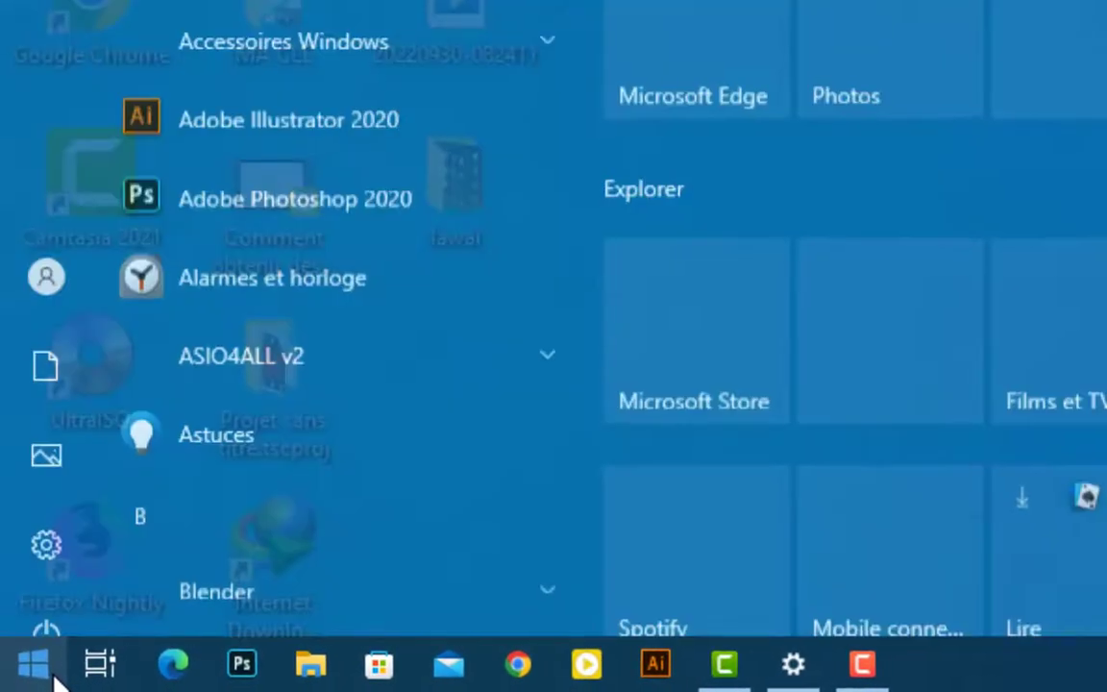
{"action": "type", "text": "windows"}
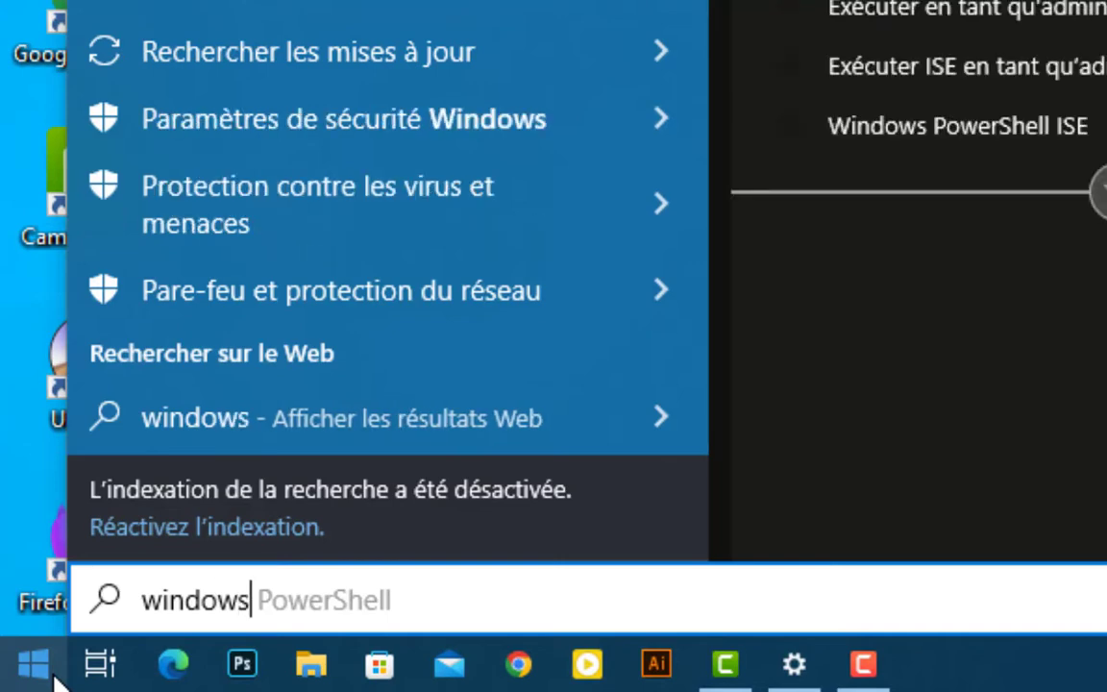
{"action": "type", "text": " up"}
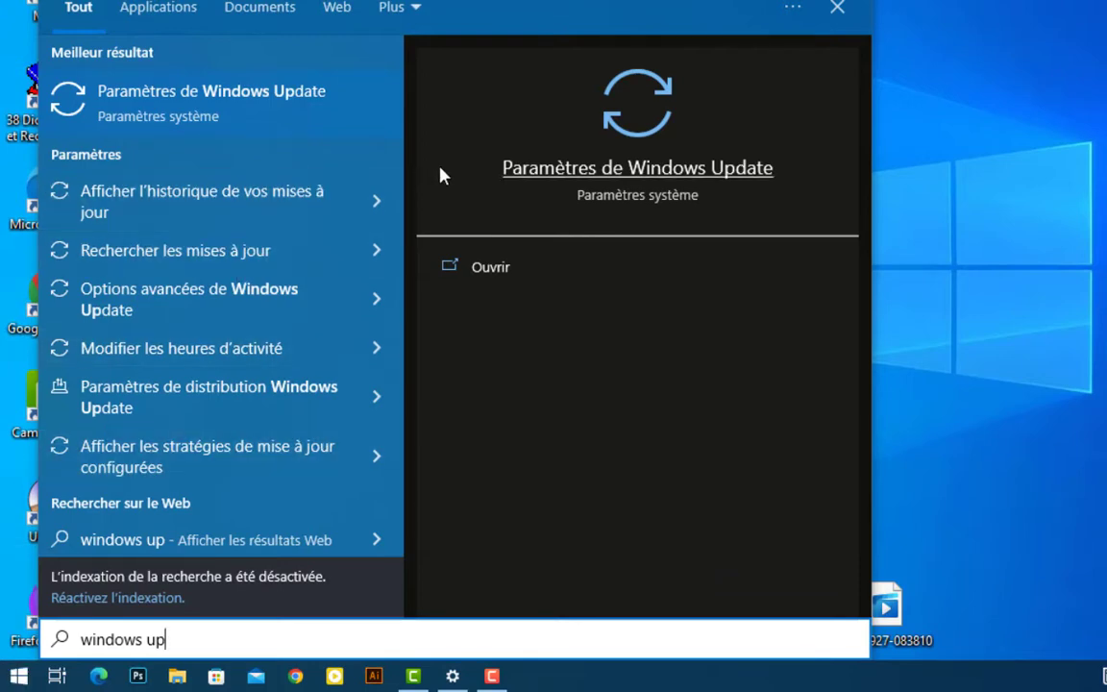
{"action": "left_click", "coordinate": [573, 170]}
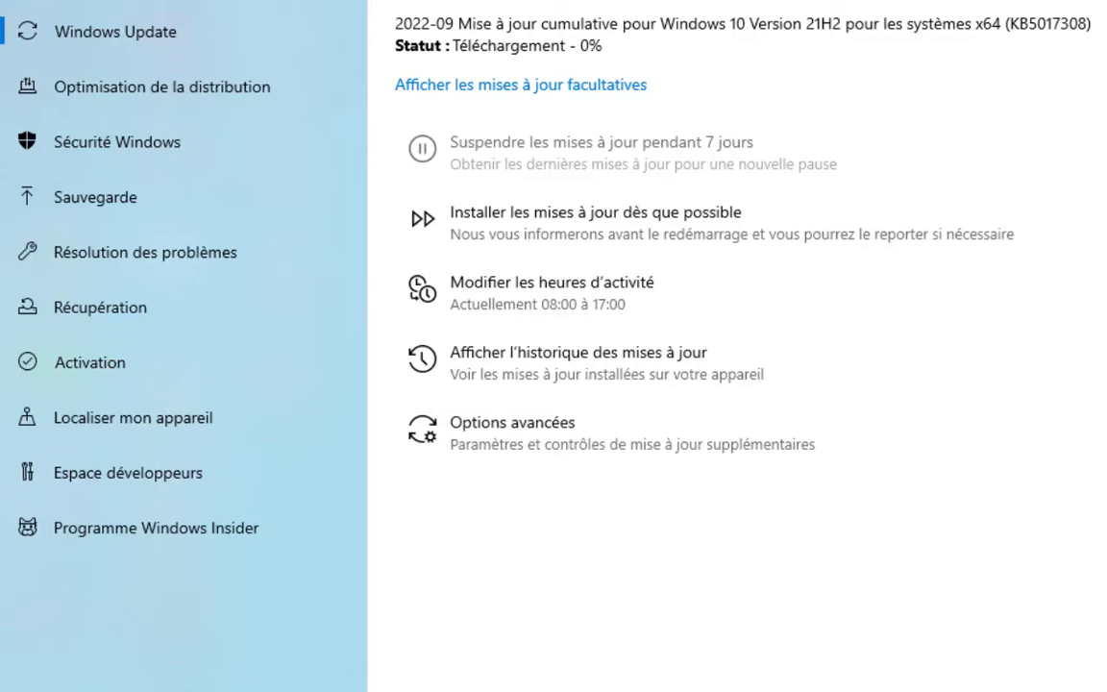
{"action": "left_click", "coordinate": [1100, 8]}
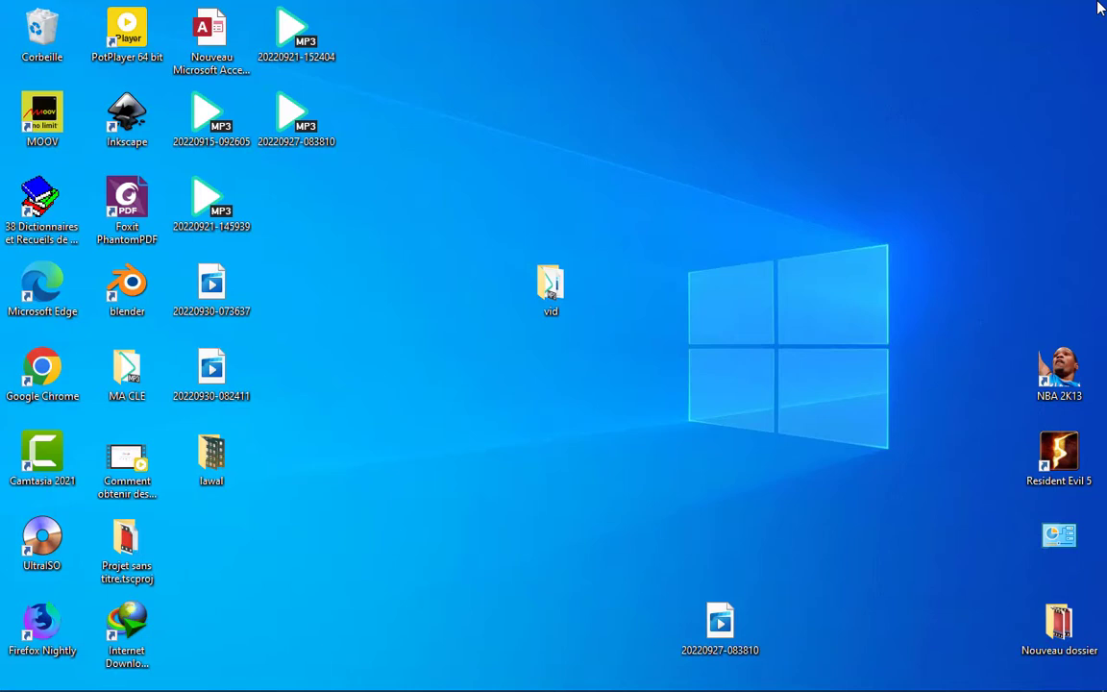
- Bring up the Run dialog, move it toward the middle of the desktop and try to run services.ms
{"action": "key", "text": "super+r"}
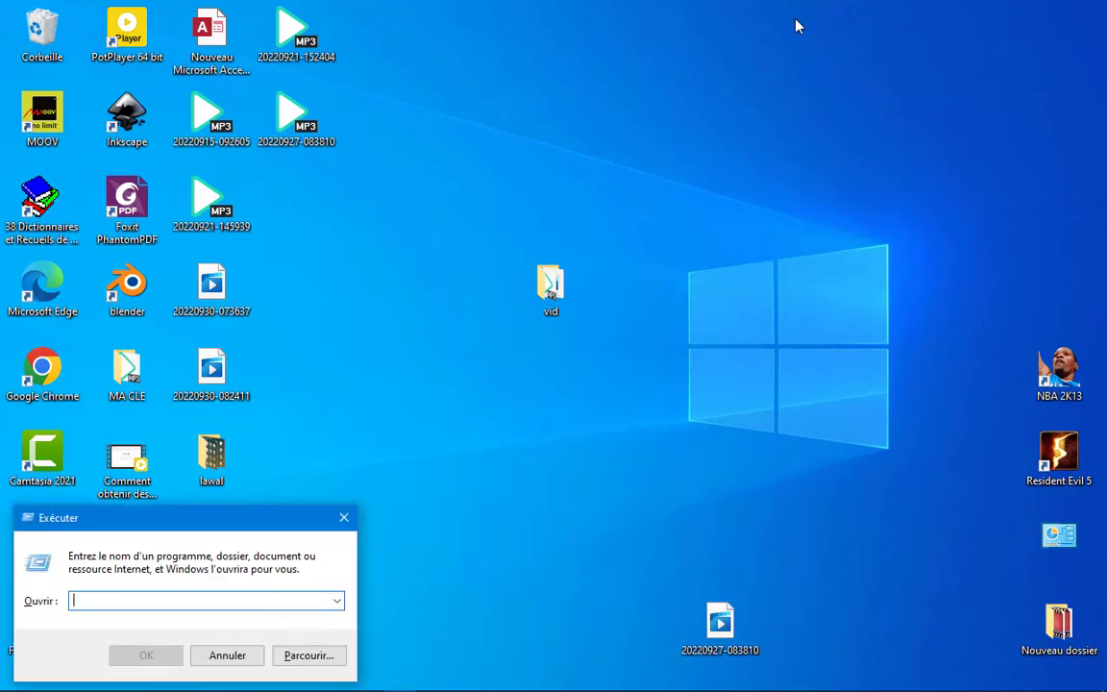
{"action": "left_click_drag", "start_coordinate": [183, 528], "coordinate": [596, 273]}
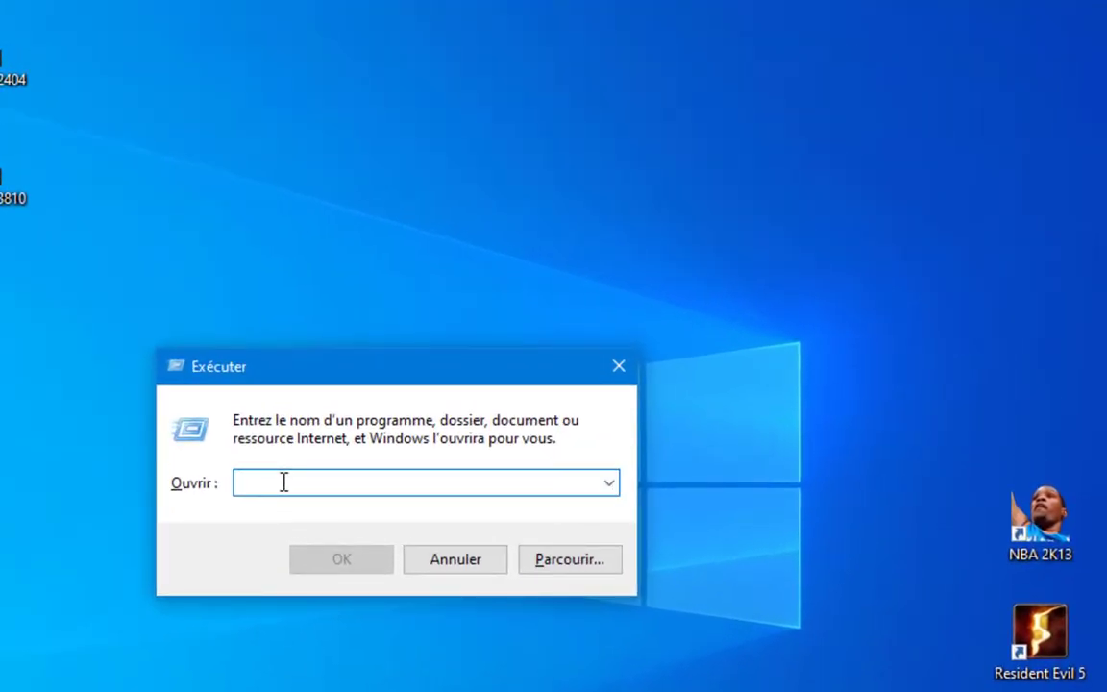
{"action": "type", "text": "ser"}
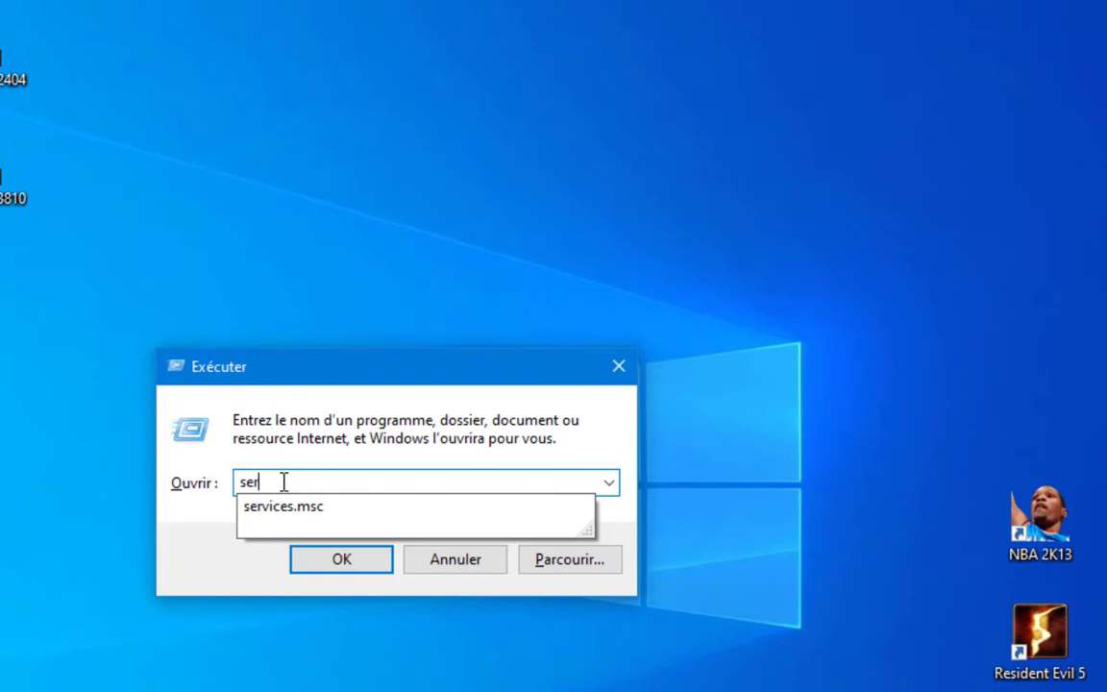
{"action": "type", "text": "vices;ms"}
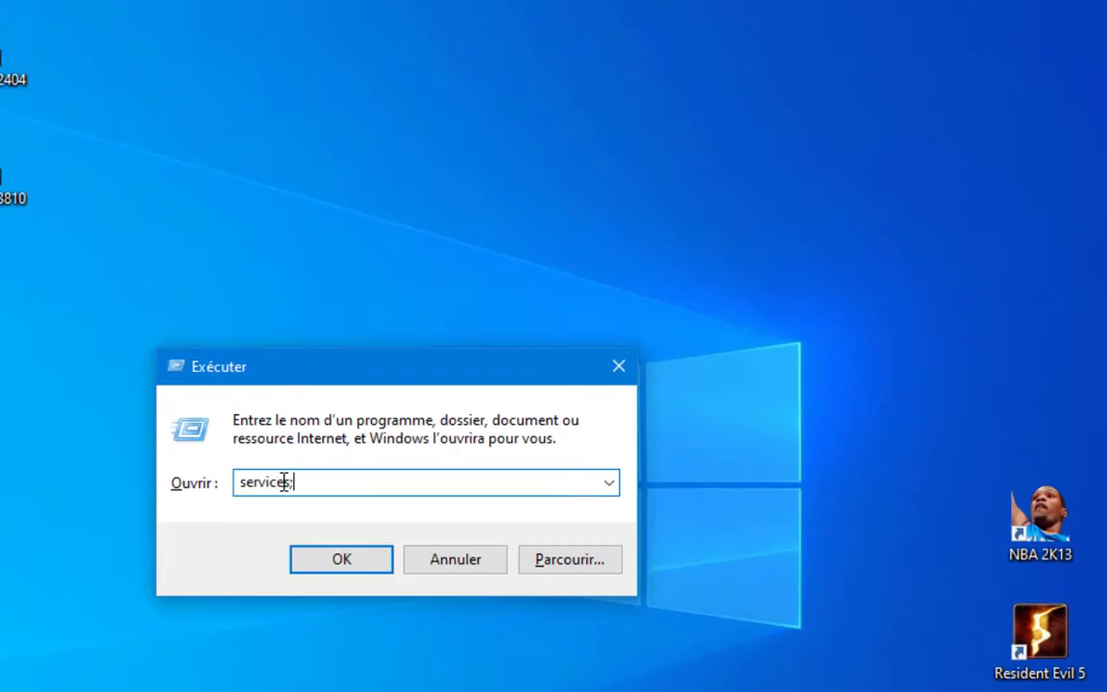
{"action": "key", "text": "BackSpace"}
{"action": "key", "text": "BackSpace"}
{"action": "key", "text": "BackSpace"}
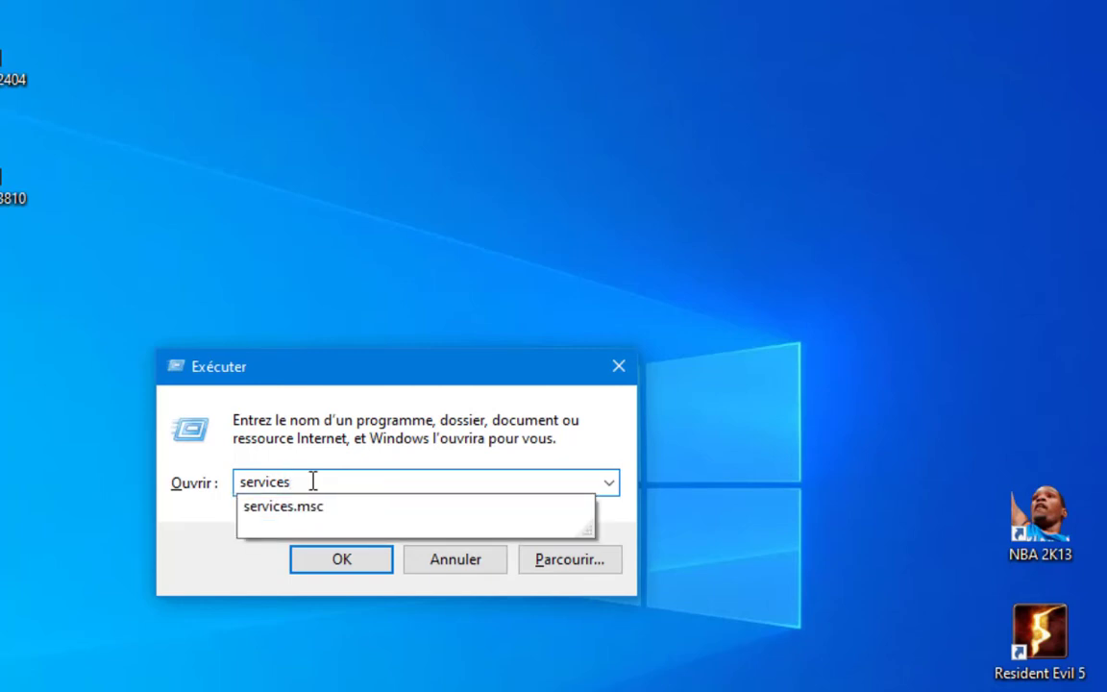
{"action": "type", "text": ".ms"}
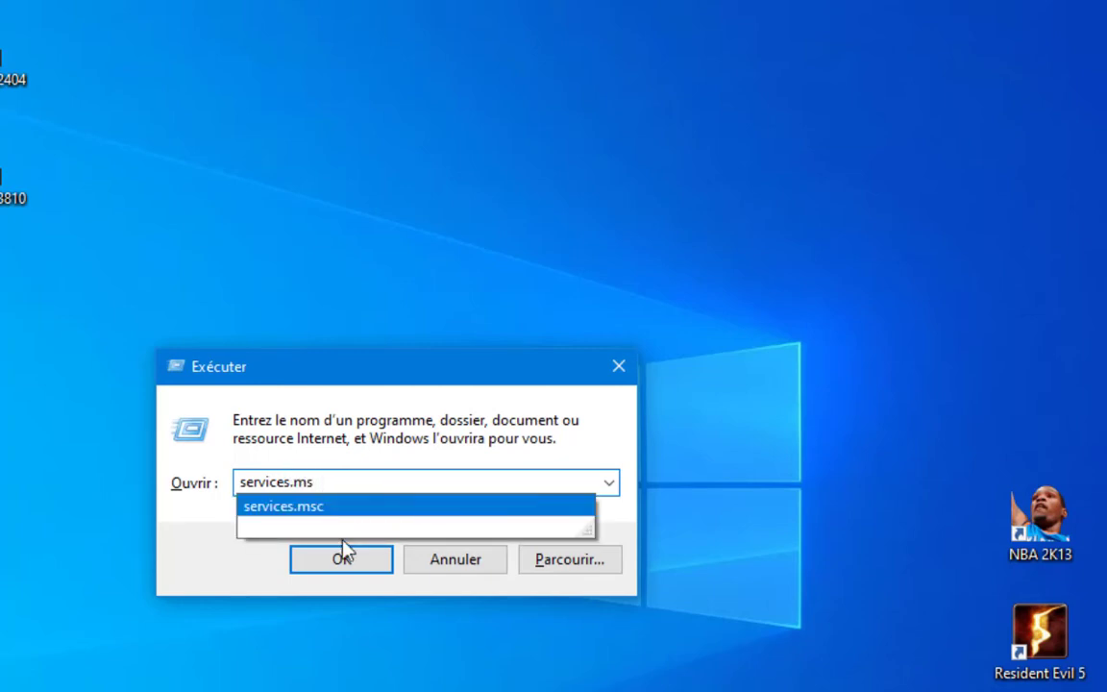
{"action": "left_click", "coordinate": [327, 561]}
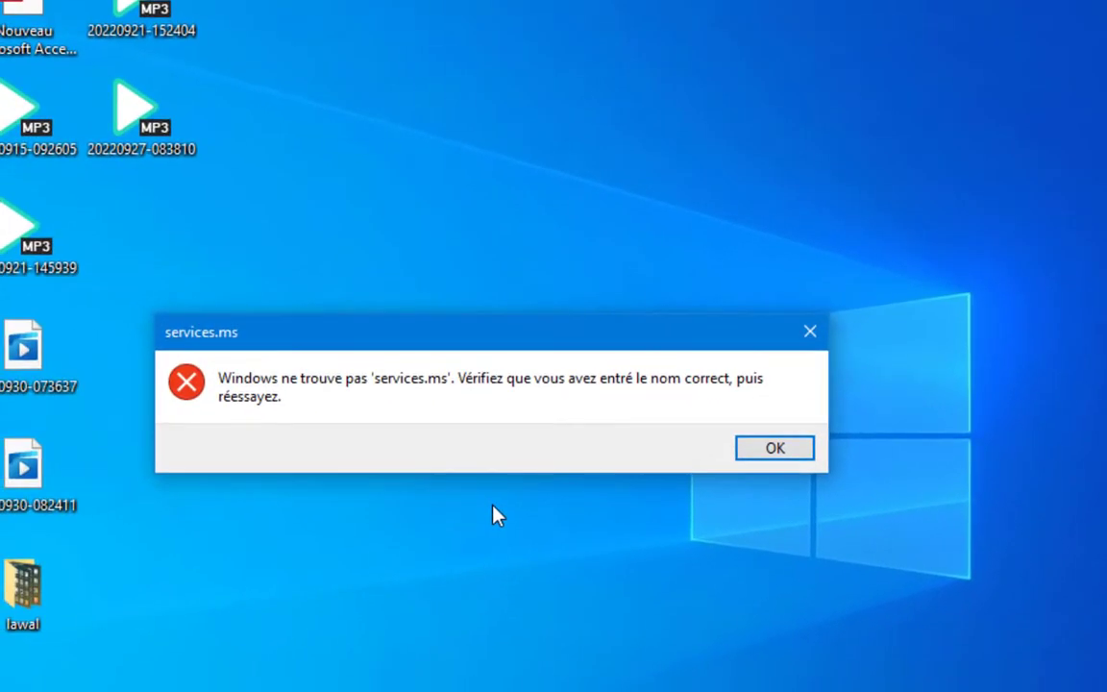
{"action": "left_click", "coordinate": [760, 450]}
- Correct the Run command to services.msc and launch the Services console
{"action": "left_click", "coordinate": [511, 432]}
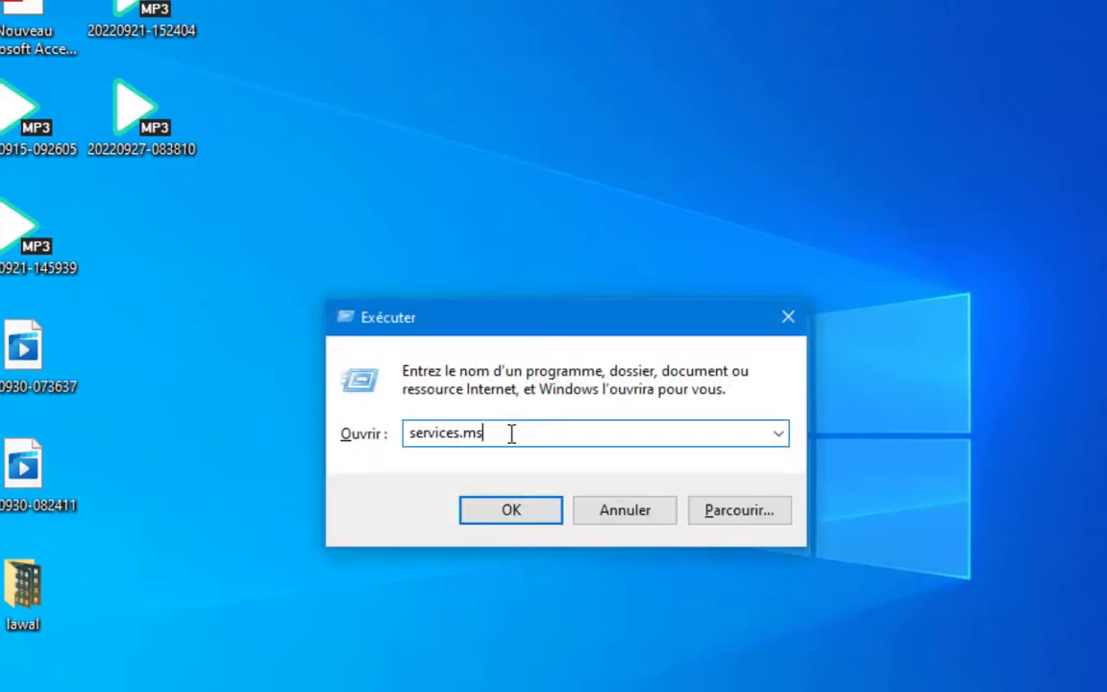
{"action": "type", "text": "c"}
{"action": "left_click", "coordinate": [536, 512]}
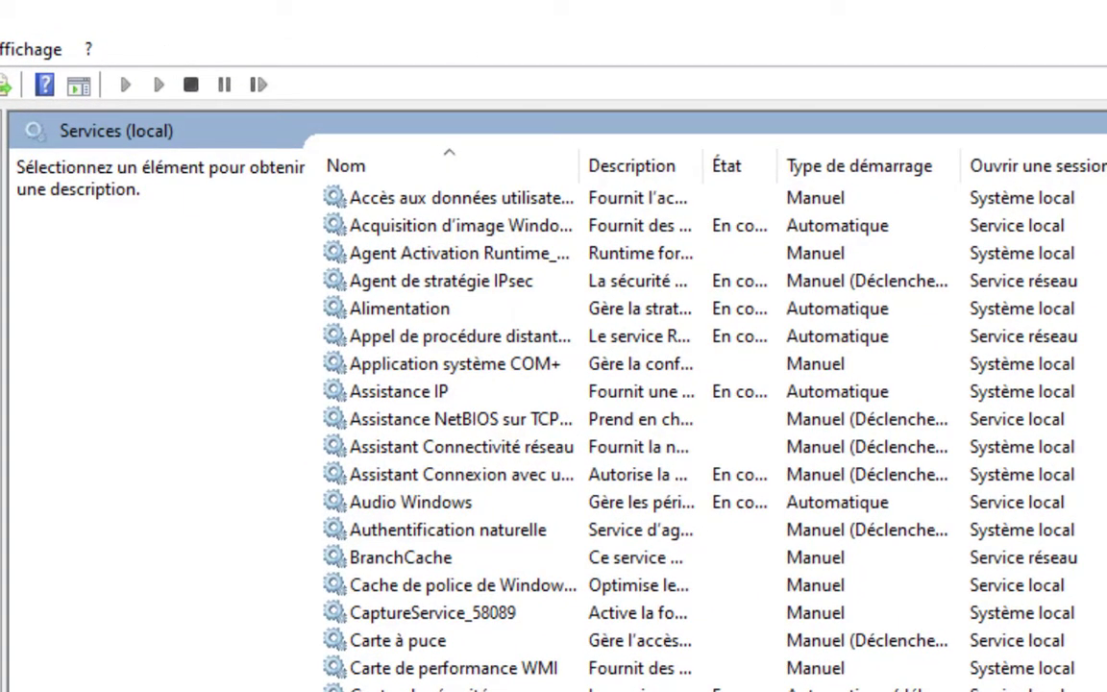
- Find the Windows Update service near the end of the services list and open its properties
{"action": "scroll", "coordinate": [711, 432], "scroll_direction": "down", "scroll_amount": 20}
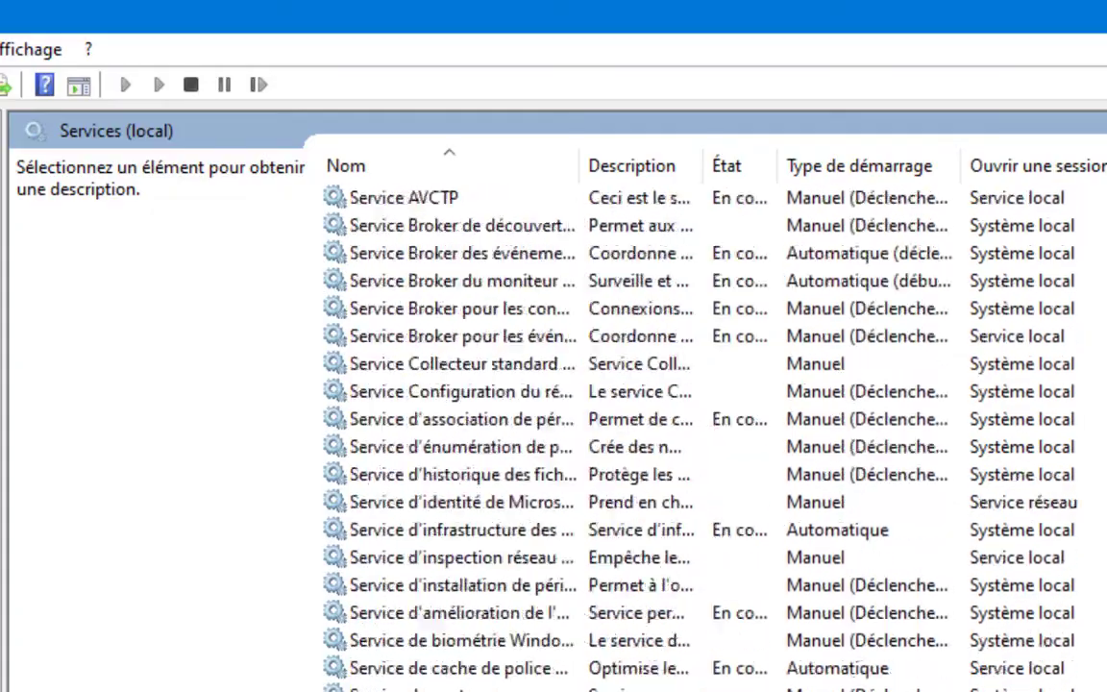
{"action": "scroll", "coordinate": [711, 432], "scroll_direction": "down", "scroll_amount": 10}
{"action": "scroll", "coordinate": [711, 423], "scroll_direction": "down", "scroll_amount": 5}
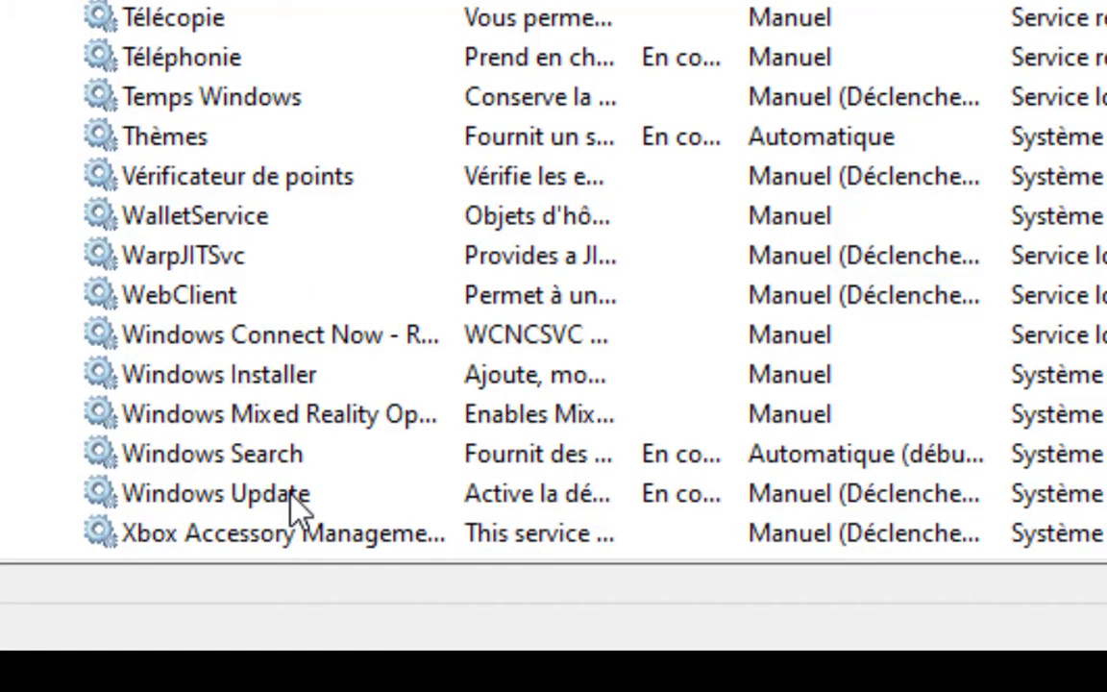
{"action": "double_click", "coordinate": [290, 493]}
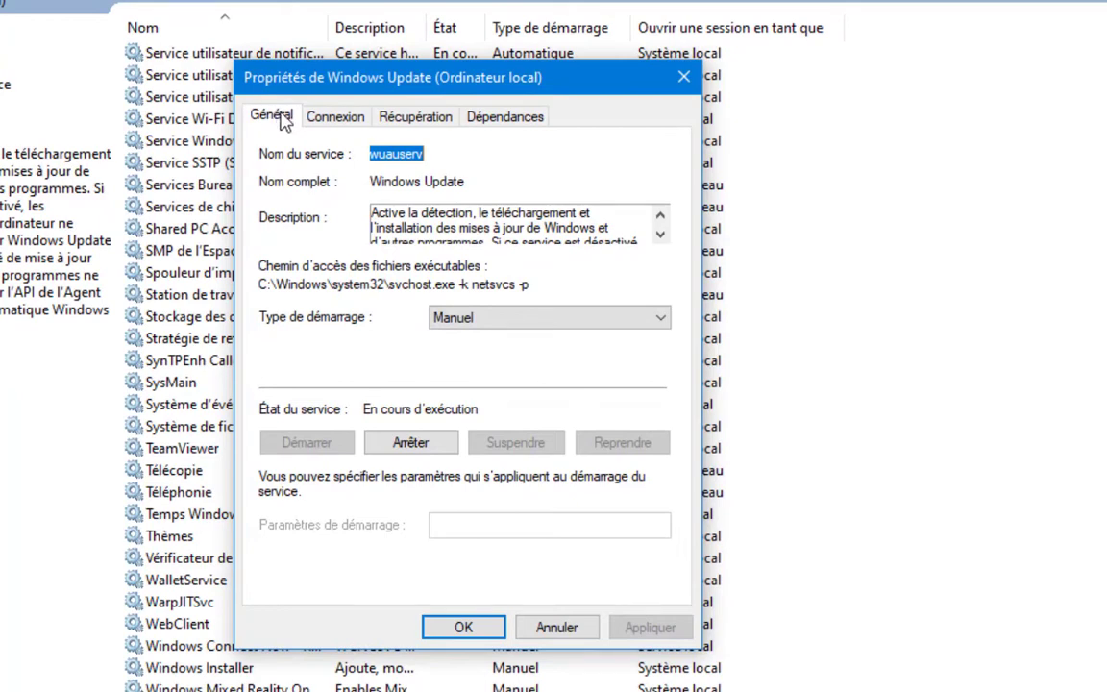
- Look through the Connexion, Récupération and Dépendances pages of the service properties, and return to Général
{"action": "left_click", "coordinate": [335, 118]}
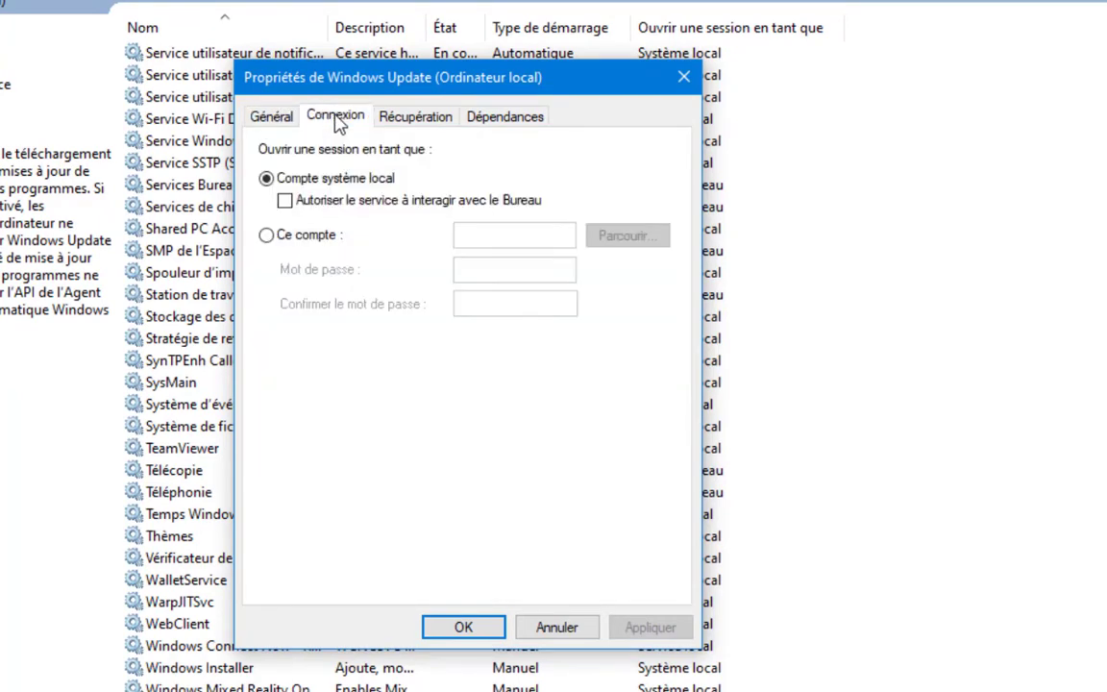
{"action": "left_click", "coordinate": [428, 117]}
{"action": "left_click", "coordinate": [482, 114]}
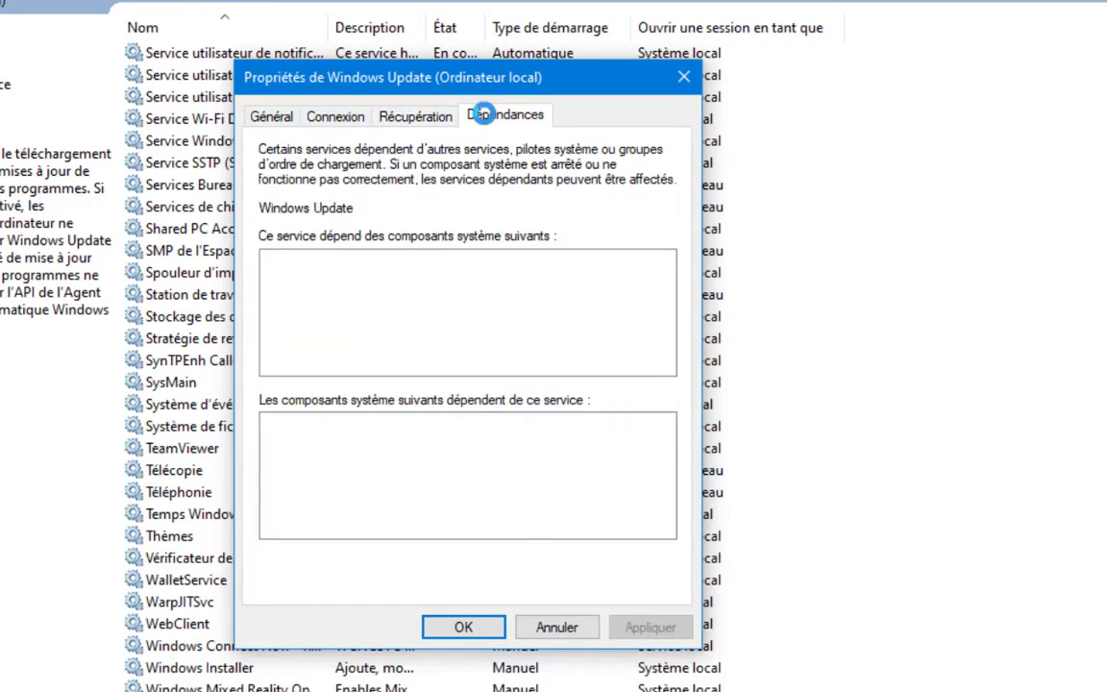
{"action": "left_click", "coordinate": [273, 116]}
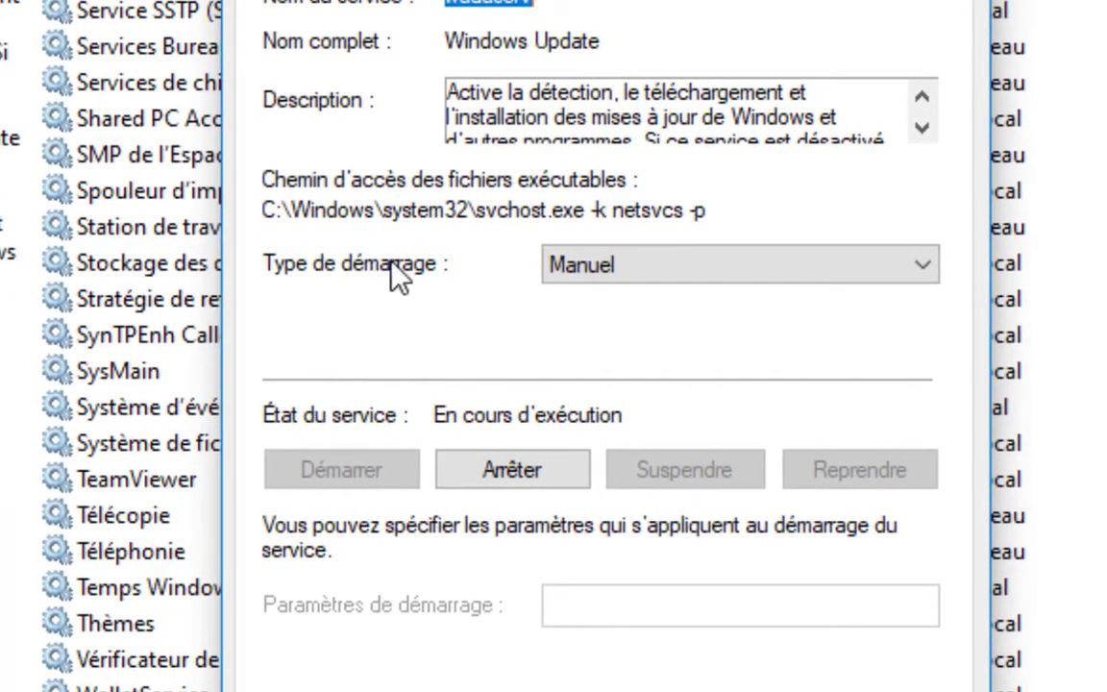
- Set the Windows Update service's startup type to Désactivé, apply the change and close the properties
{"action": "left_click", "coordinate": [807, 280]}
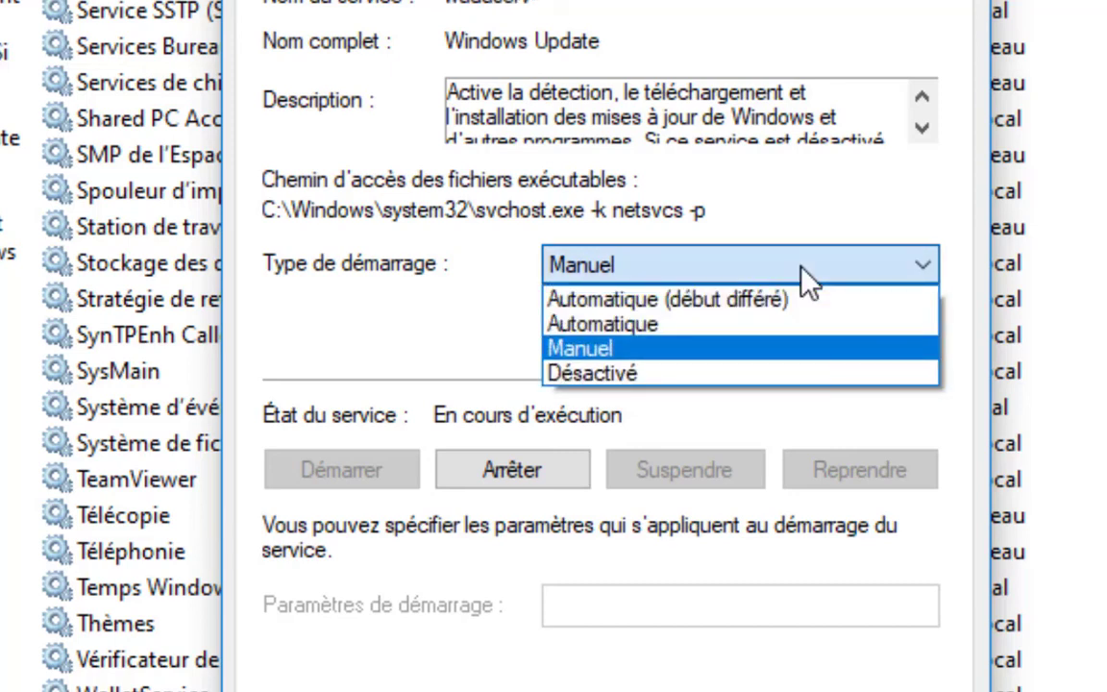
{"action": "left_click", "coordinate": [634, 376]}
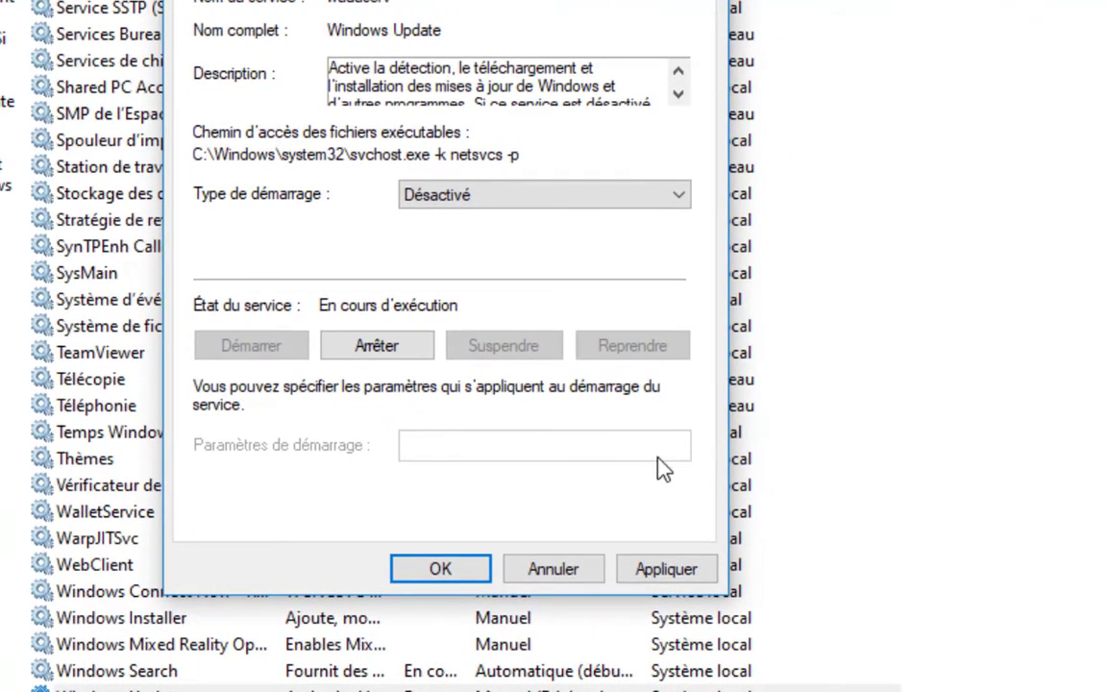
{"action": "left_click", "coordinate": [665, 570]}
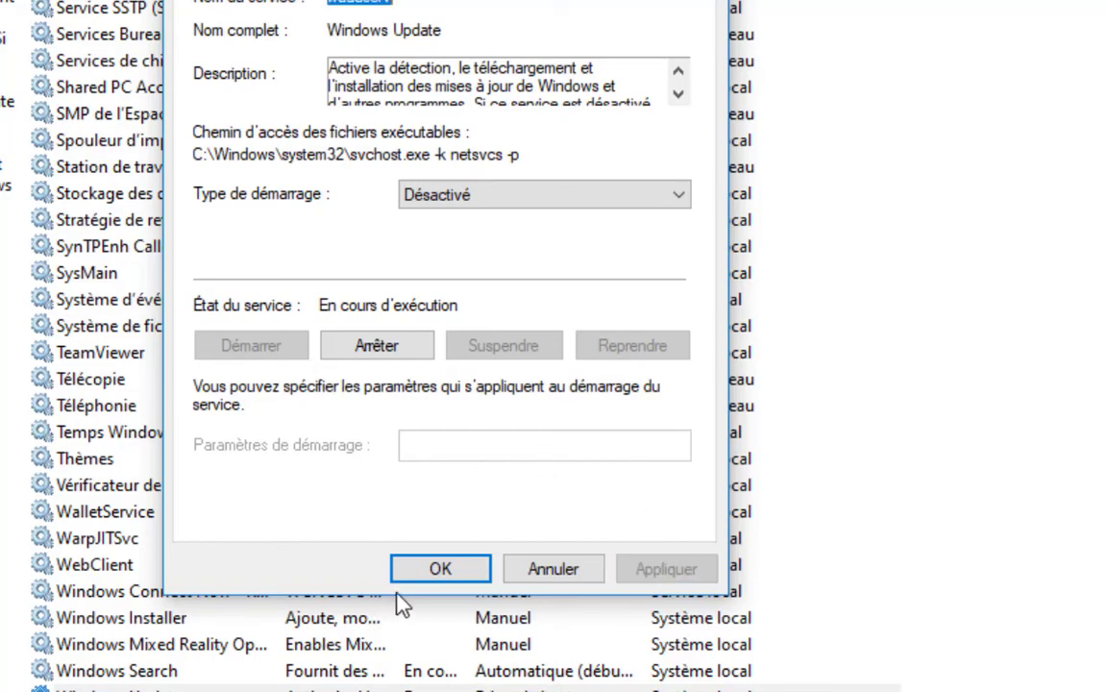
{"action": "left_click", "coordinate": [422, 574]}
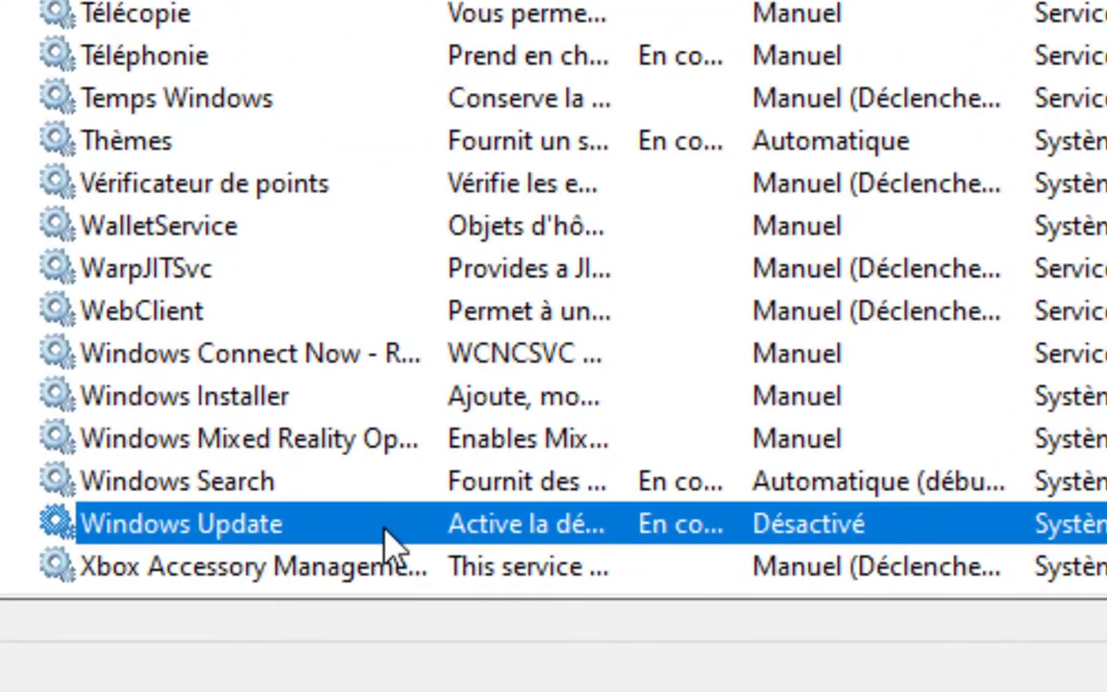
- Reopen the Windows Update service properties and show the available startup types
{"action": "double_click", "coordinate": [385, 526]}
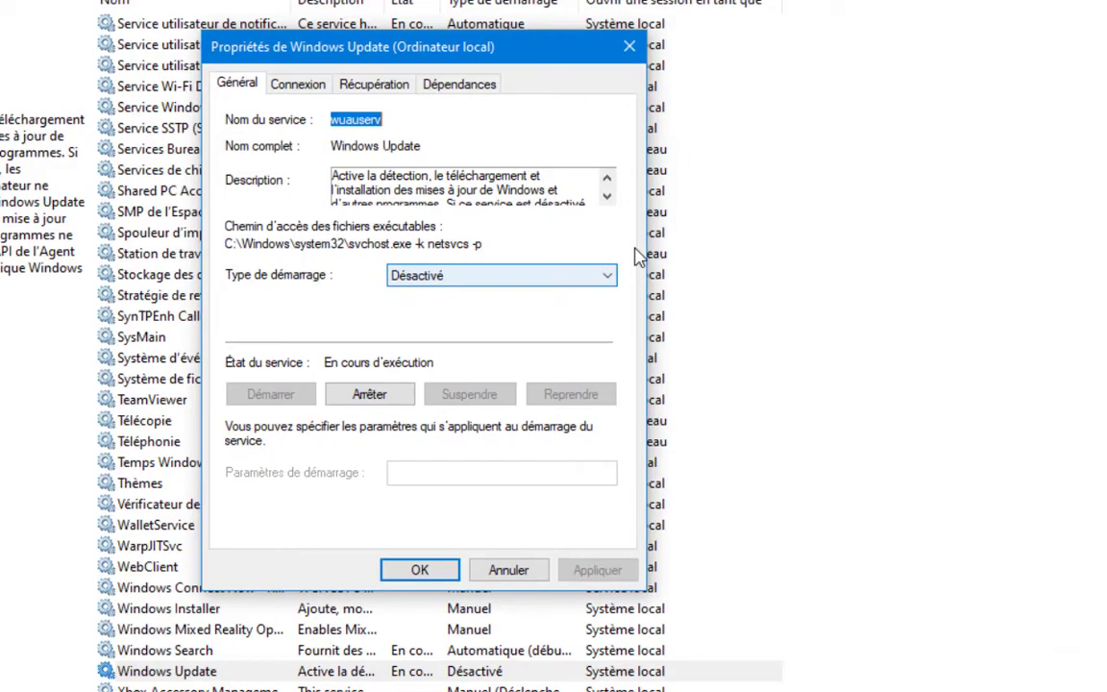
{"action": "left_click", "coordinate": [535, 281]}
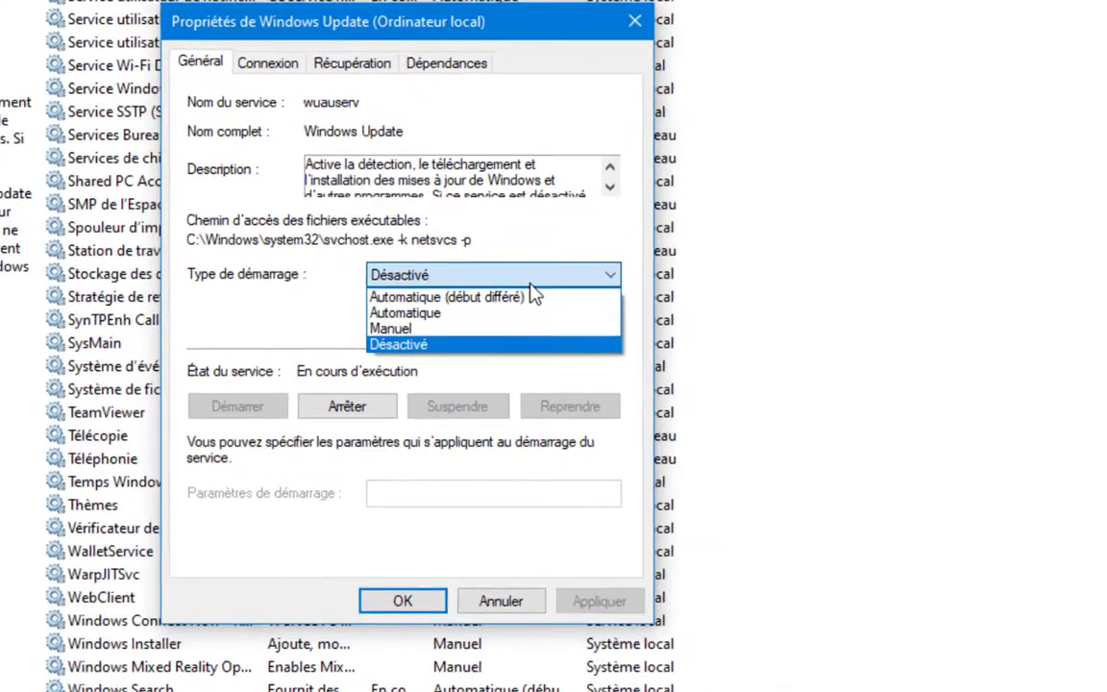